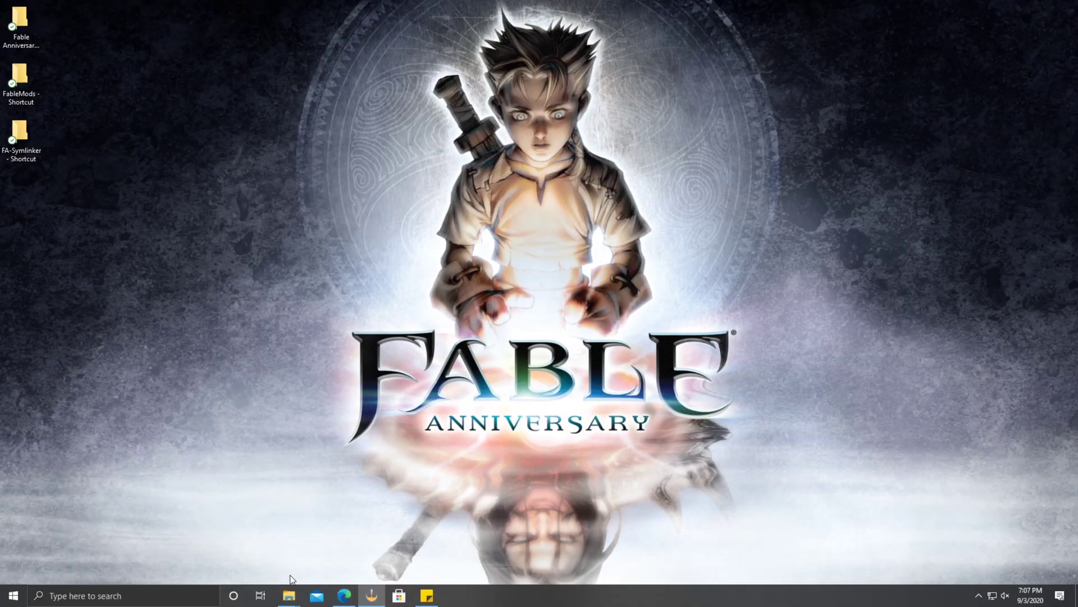
Bring up the Fable - The Lost Chapters and Fable Anniversary folder windows
mouse_move(289, 595)
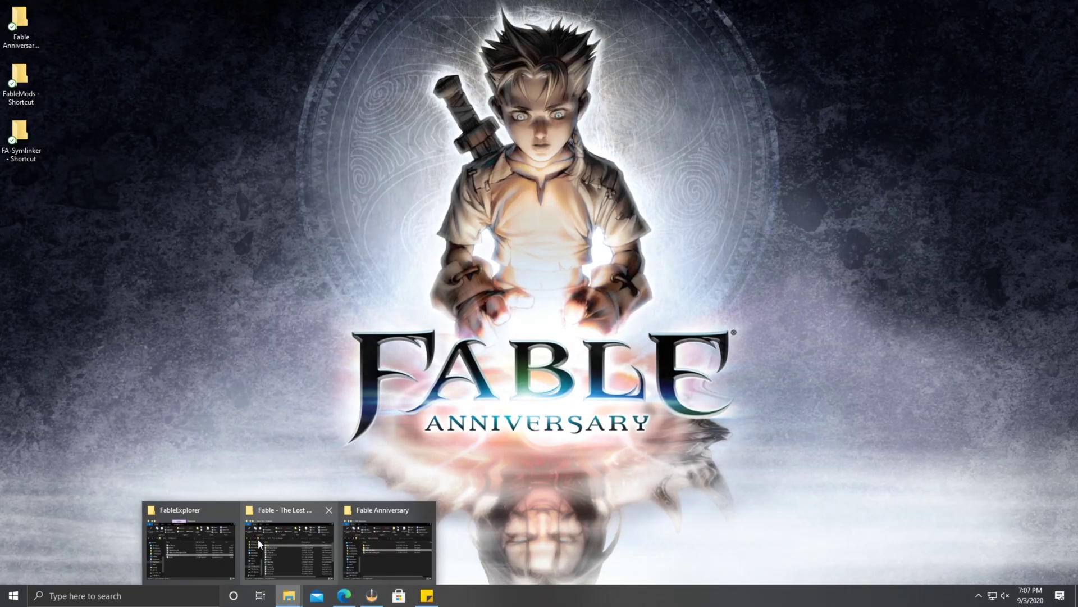
mouse_move(281, 541)
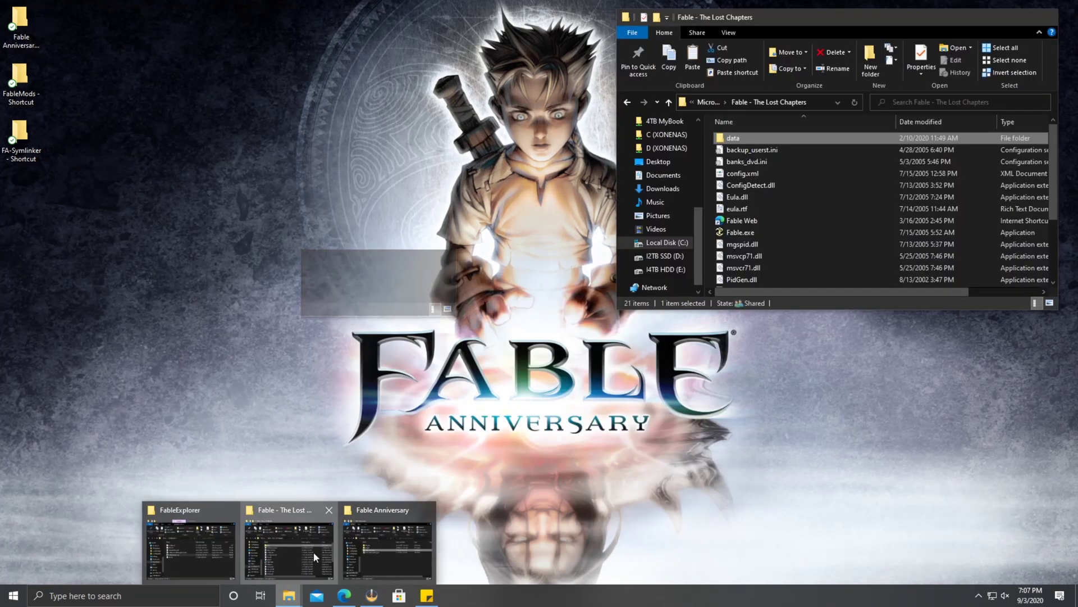
left_click(312, 551)
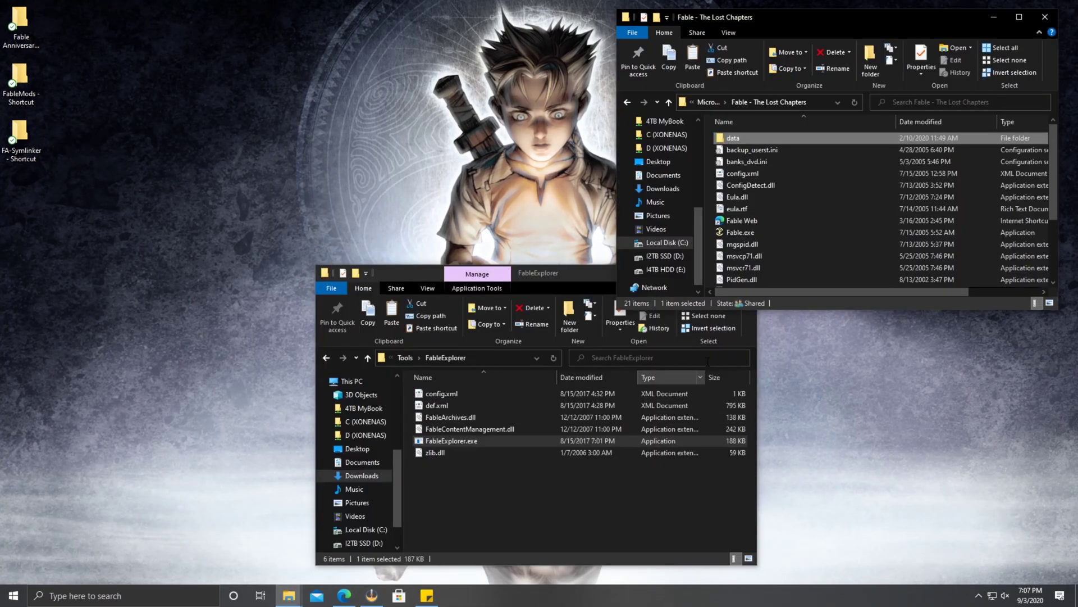
mouse_move(286, 603)
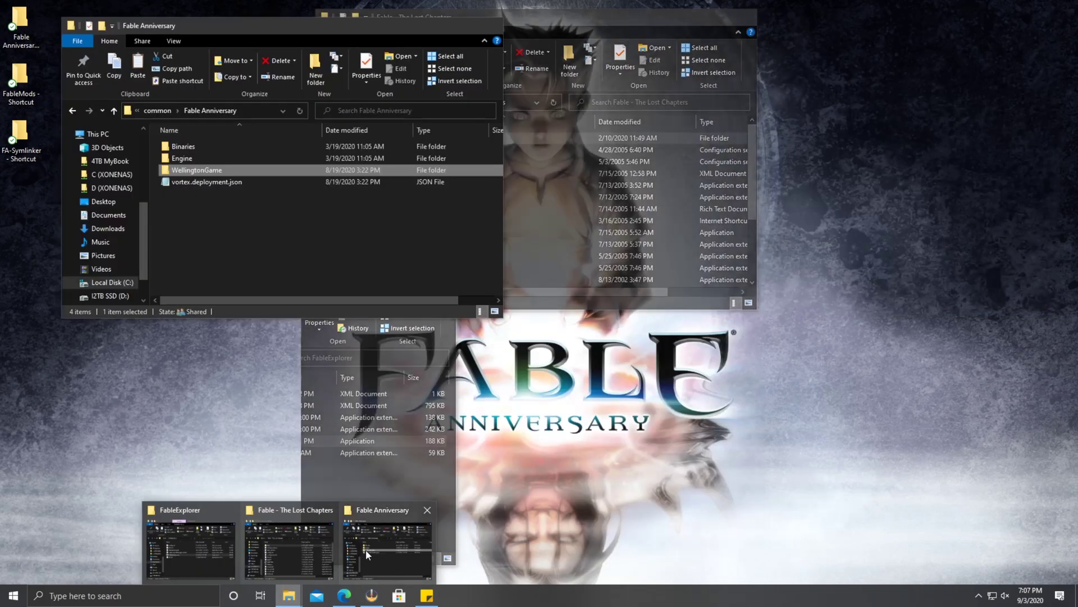
left_click(365, 555)
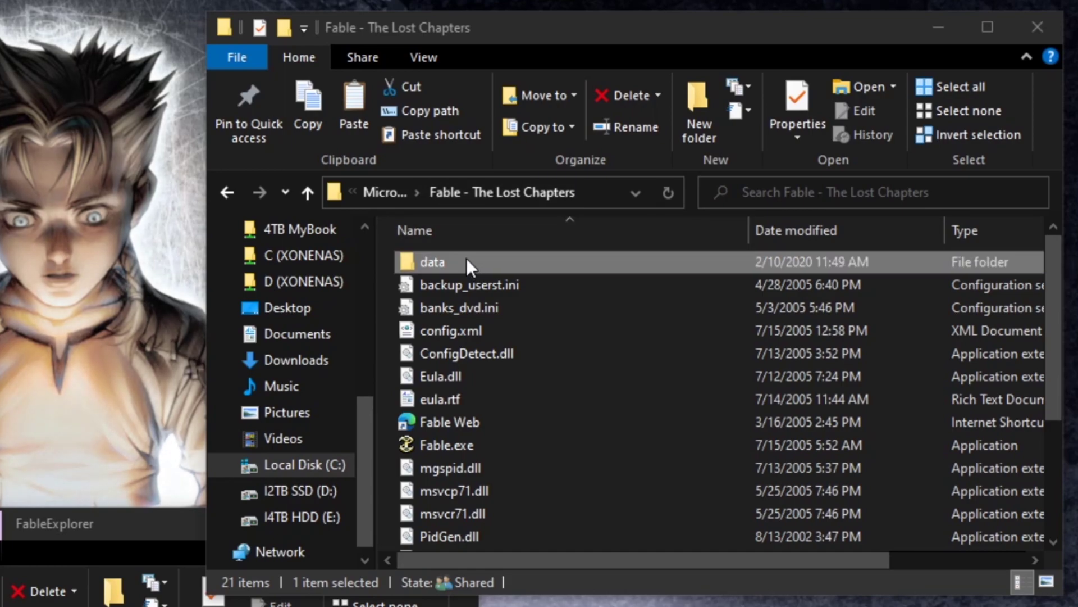
Go to data > graphics > pc in the Fable - The Lost Chapters folder and copy textures.big
left_click(460, 258)
double_click(460, 259)
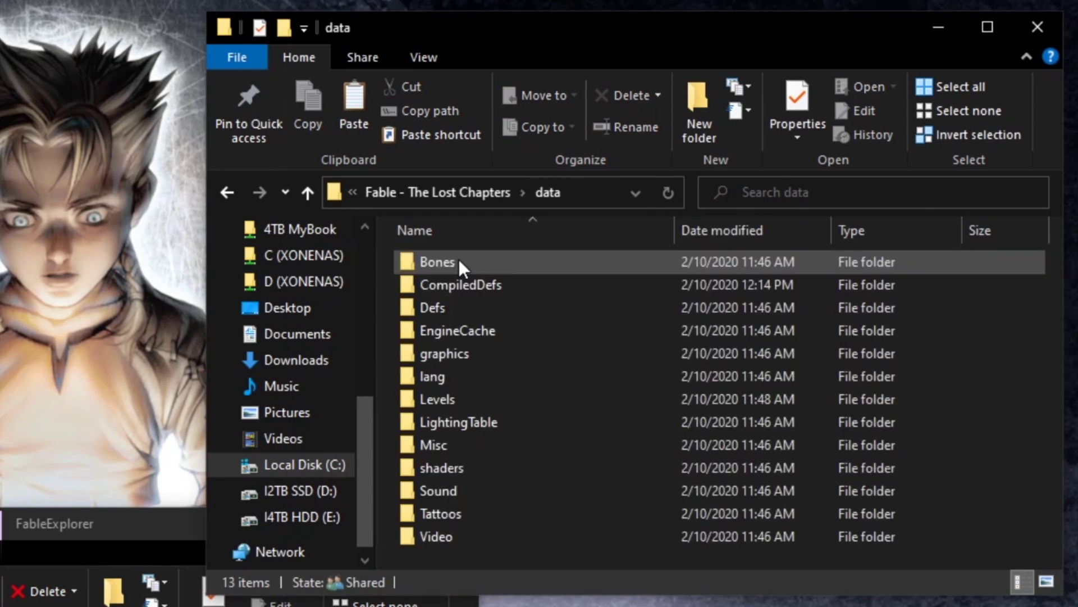
double_click(468, 352)
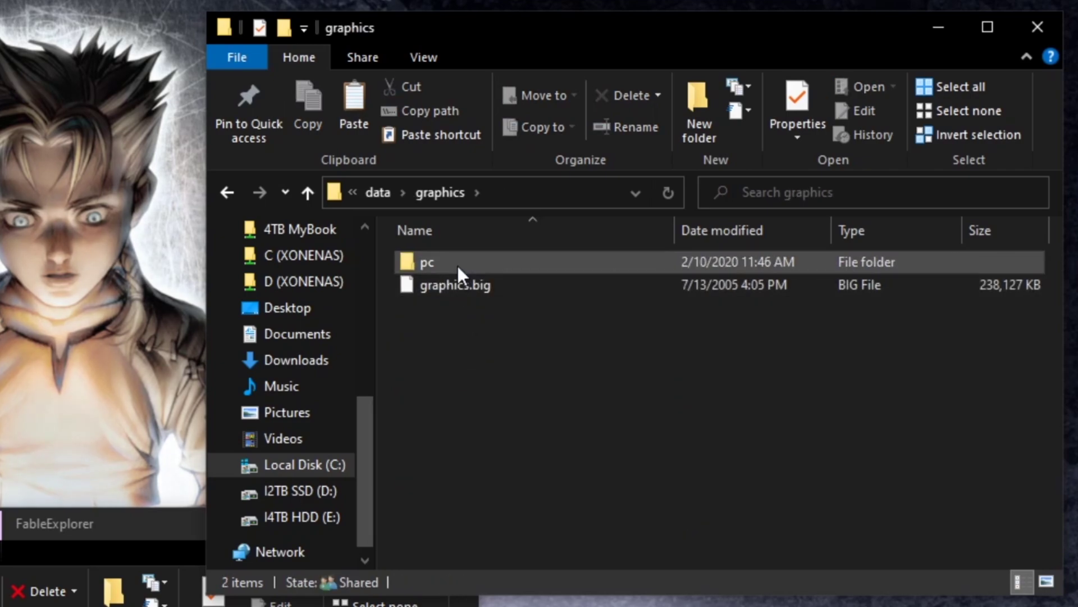
double_click(457, 264)
left_click(468, 288)
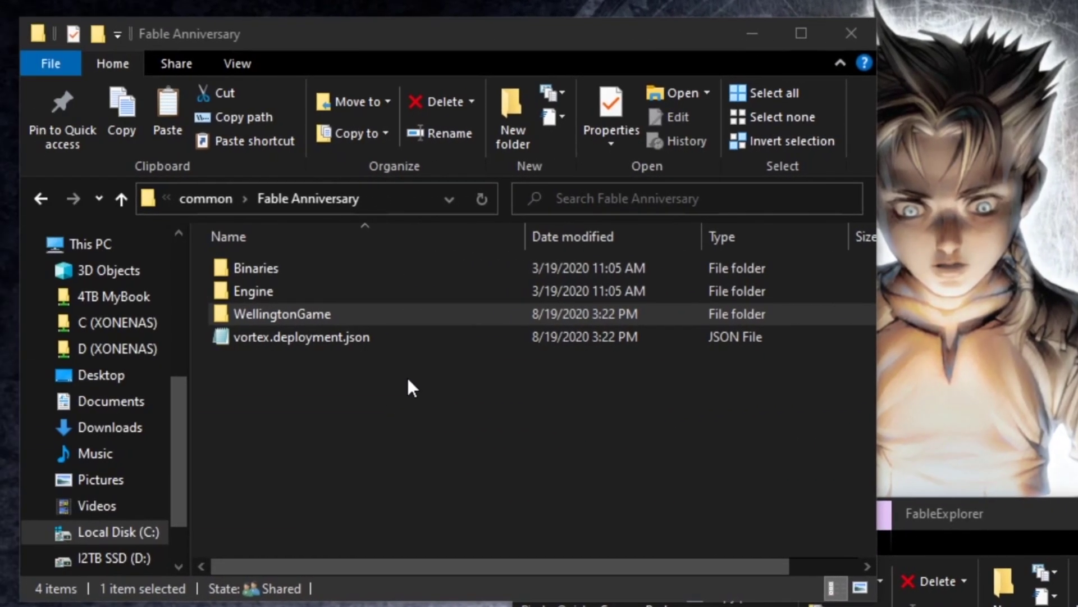
In the Fable Anniversary folder, go to WellingtonGame > FableData > Build > Data > CompiledDefs > Development
left_click(361, 409)
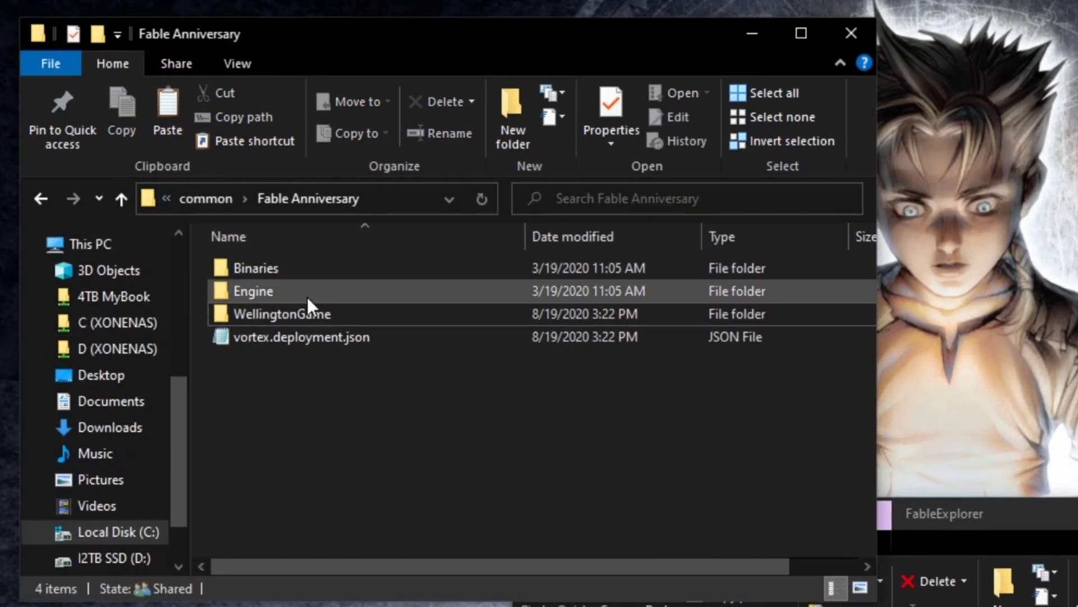
double_click(292, 315)
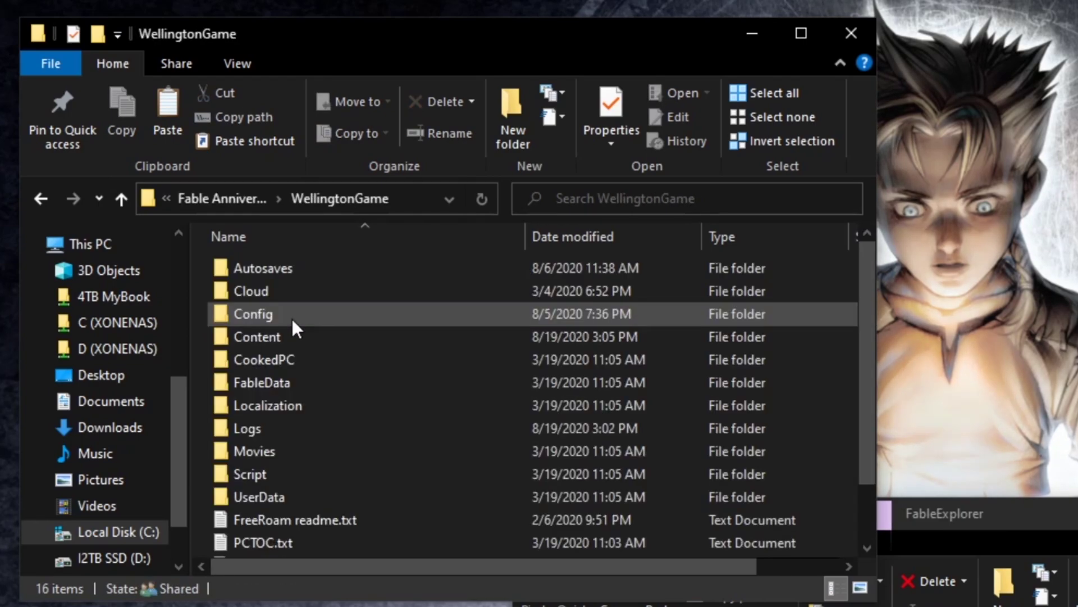
double_click(306, 376)
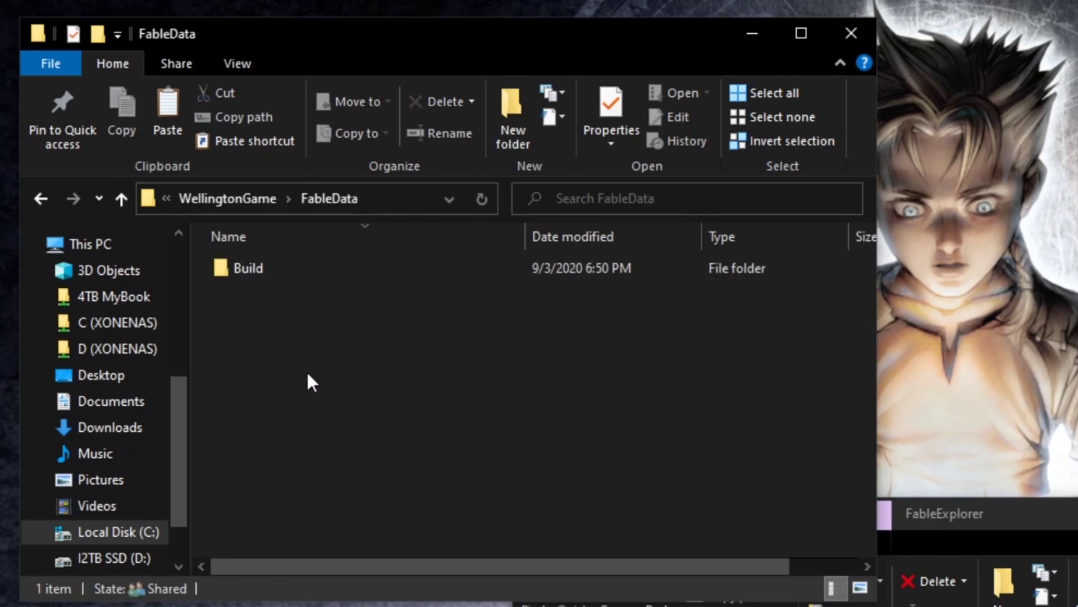
double_click(275, 271)
double_click(268, 271)
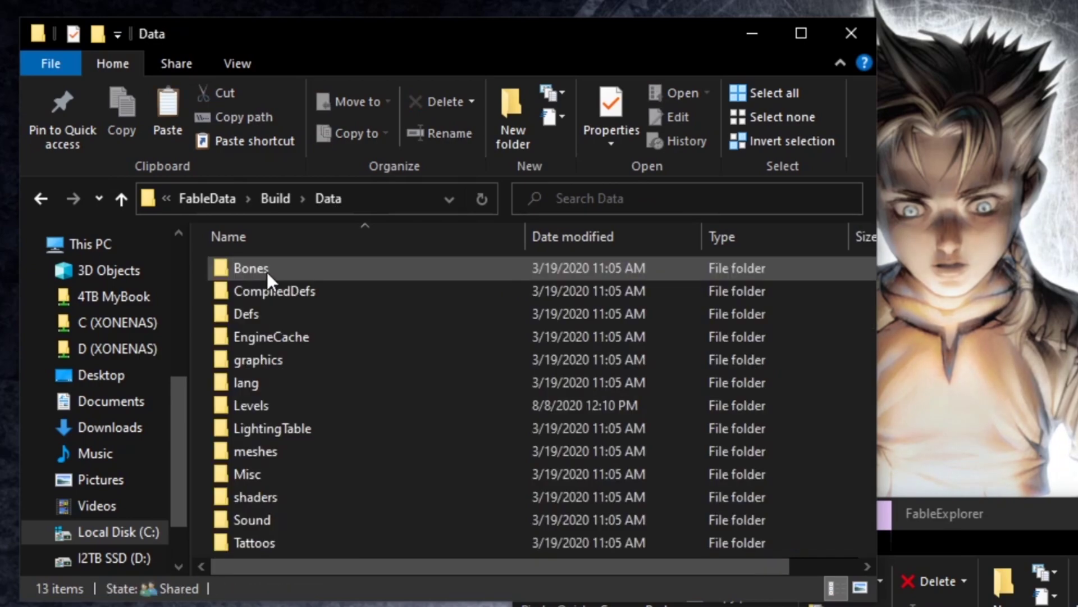
double_click(301, 297)
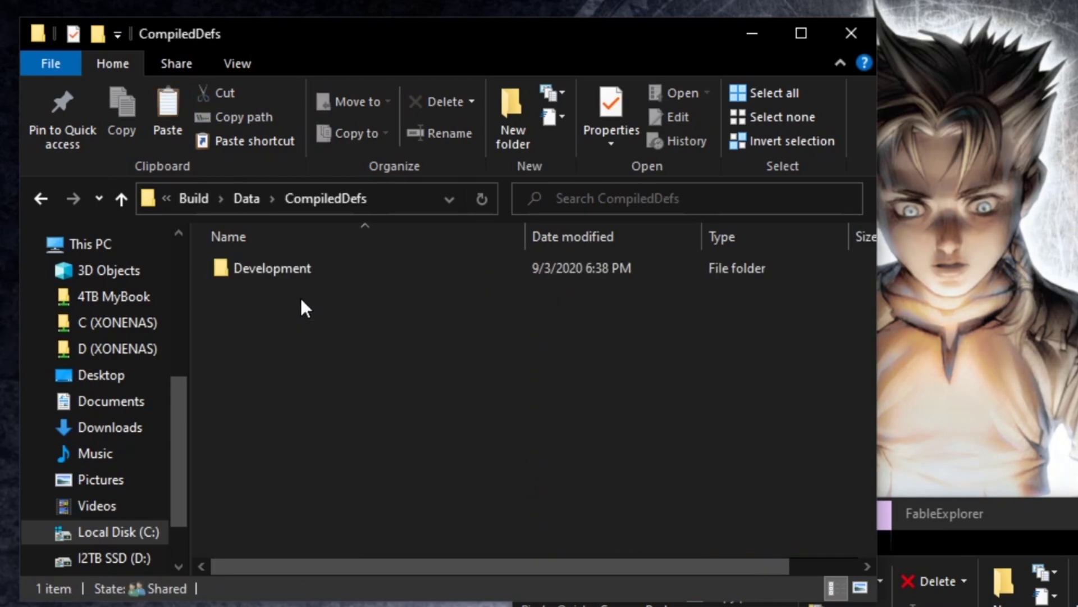
double_click(291, 268)
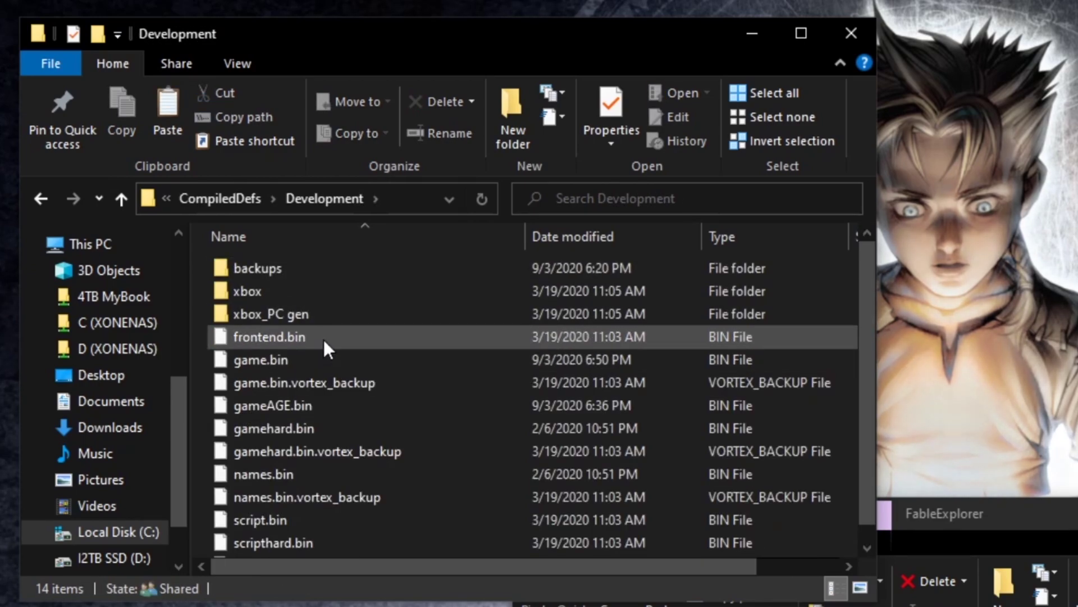
Paste the copied textures.big into the Development folder, replacing the existing file
scroll(324, 344, "down", 1)
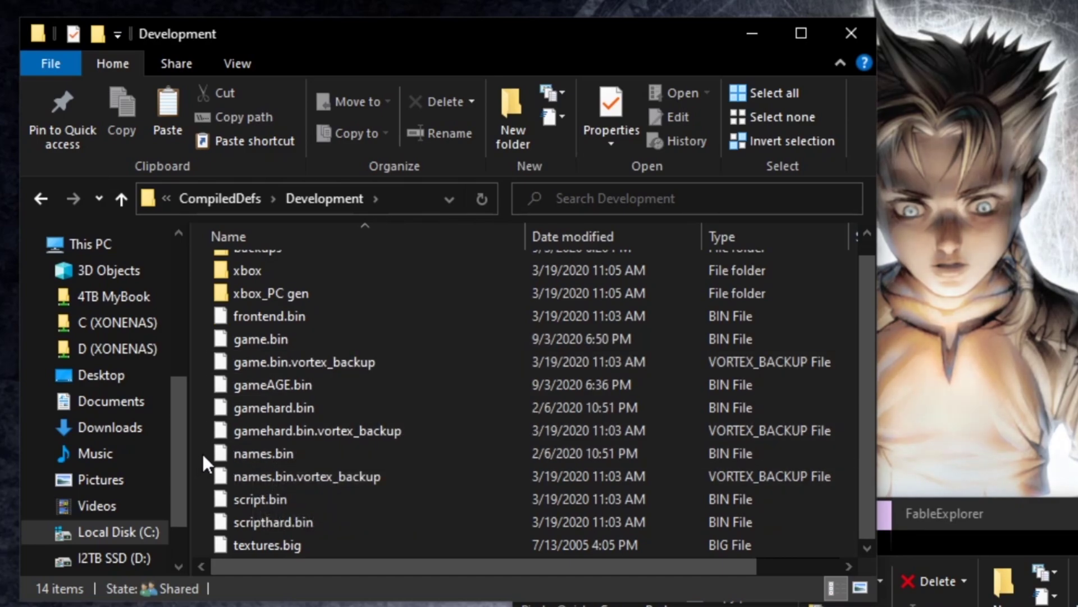
key("ctrl+v")
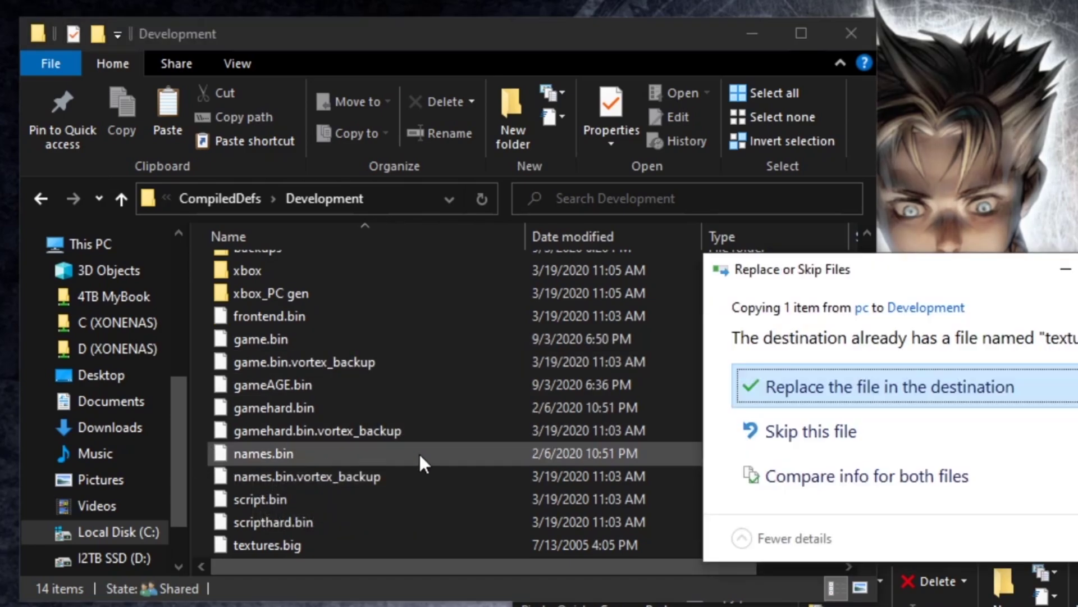
left_click(832, 382)
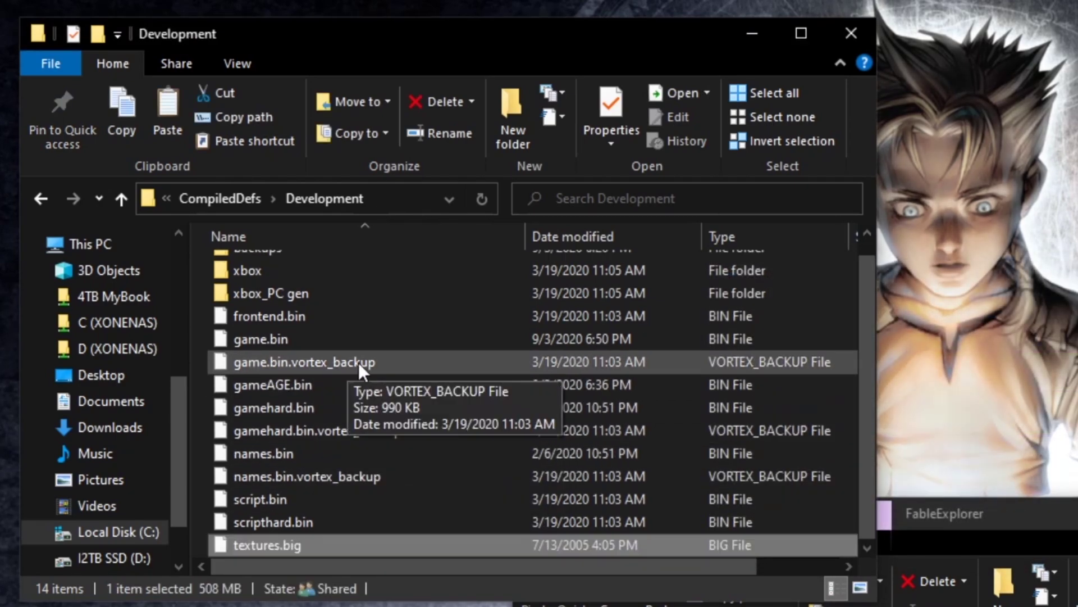
scroll(585, 475, "up", 1)
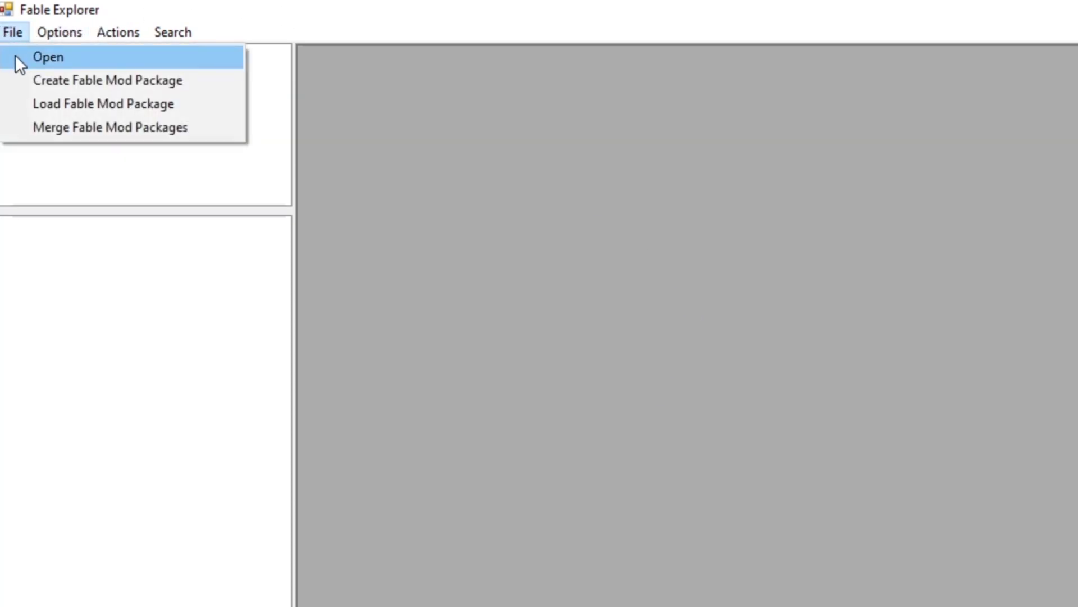
In Fable Explorer, start opening an archive and browse from Fable Anniversary to WellingtonGame > FableData > Build > Data > CompiledDefs > Development
left_click(15, 55)
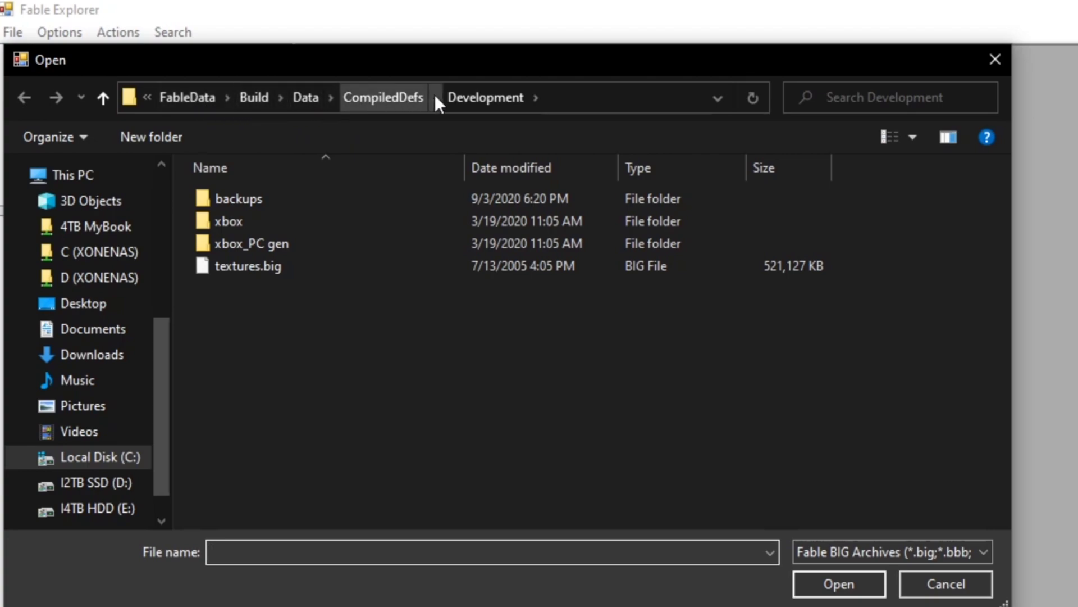
left_click(201, 93)
left_click(356, 91)
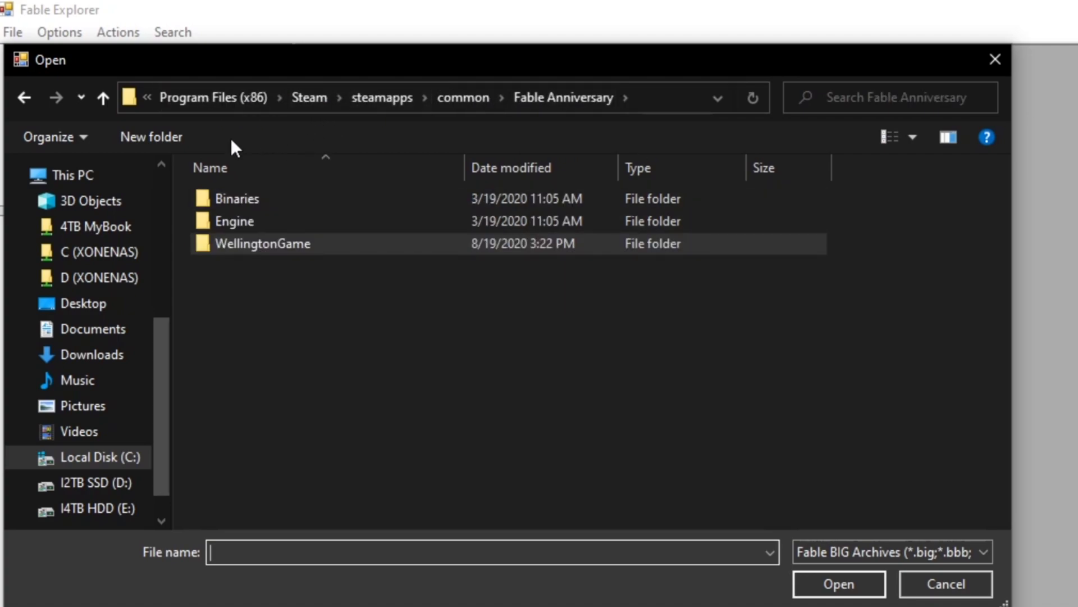
double_click(240, 243)
double_click(262, 309)
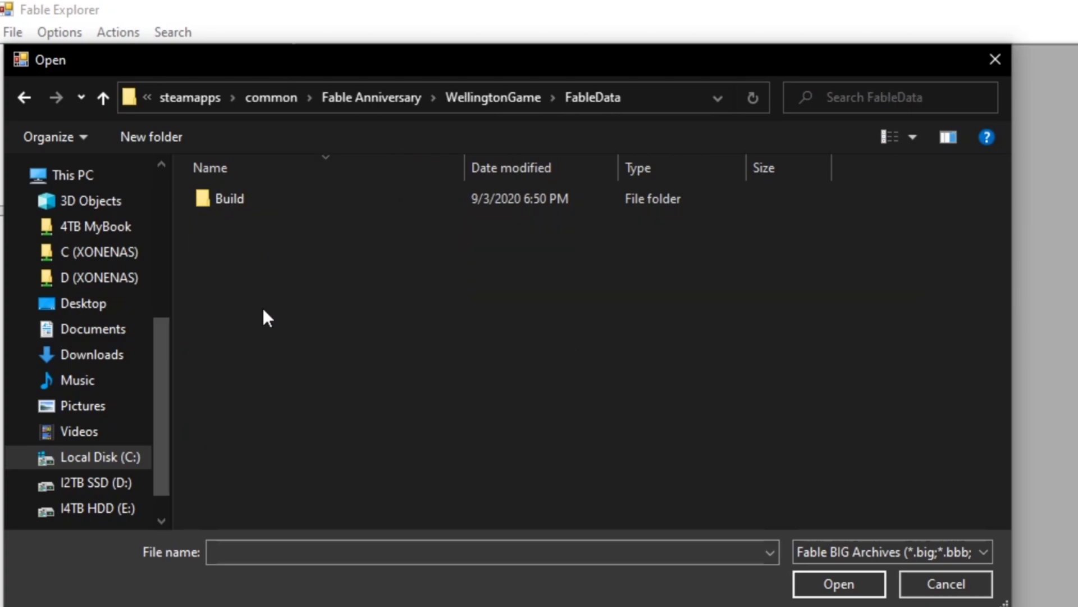
double_click(262, 206)
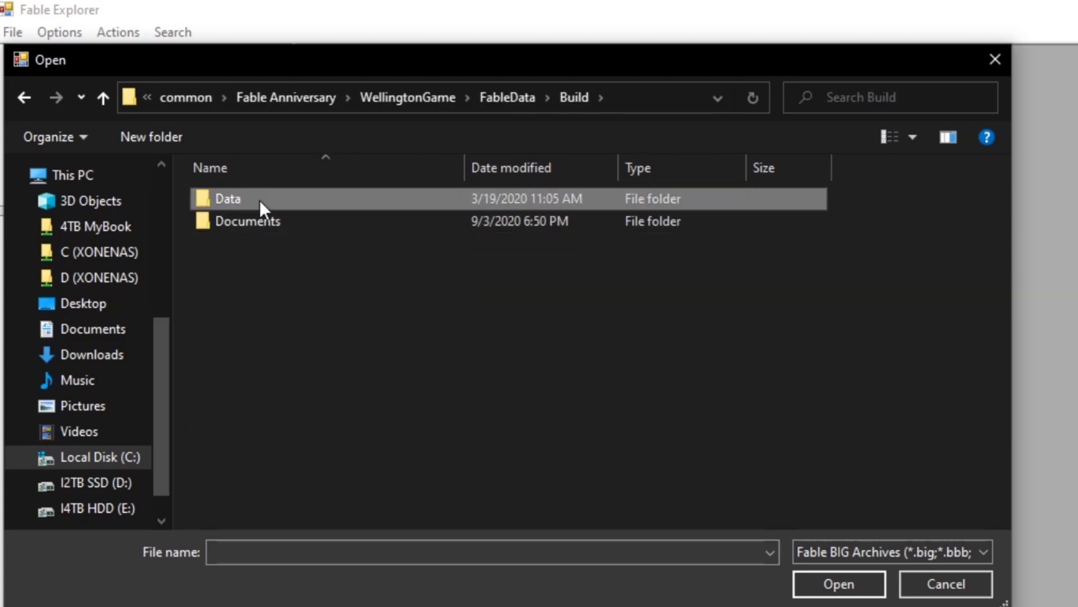
double_click(259, 200)
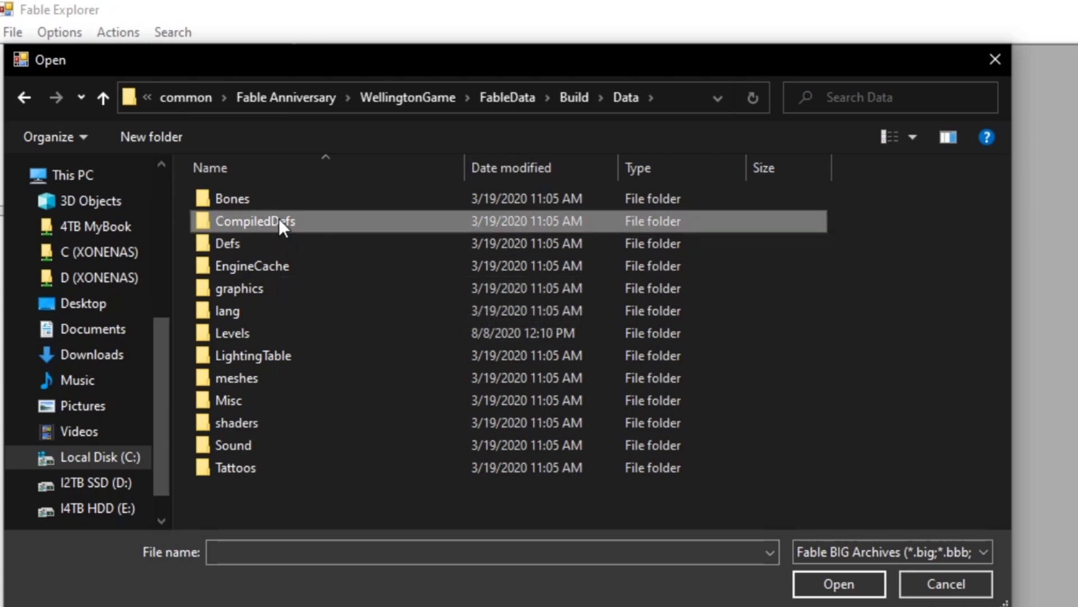
double_click(278, 220)
double_click(270, 196)
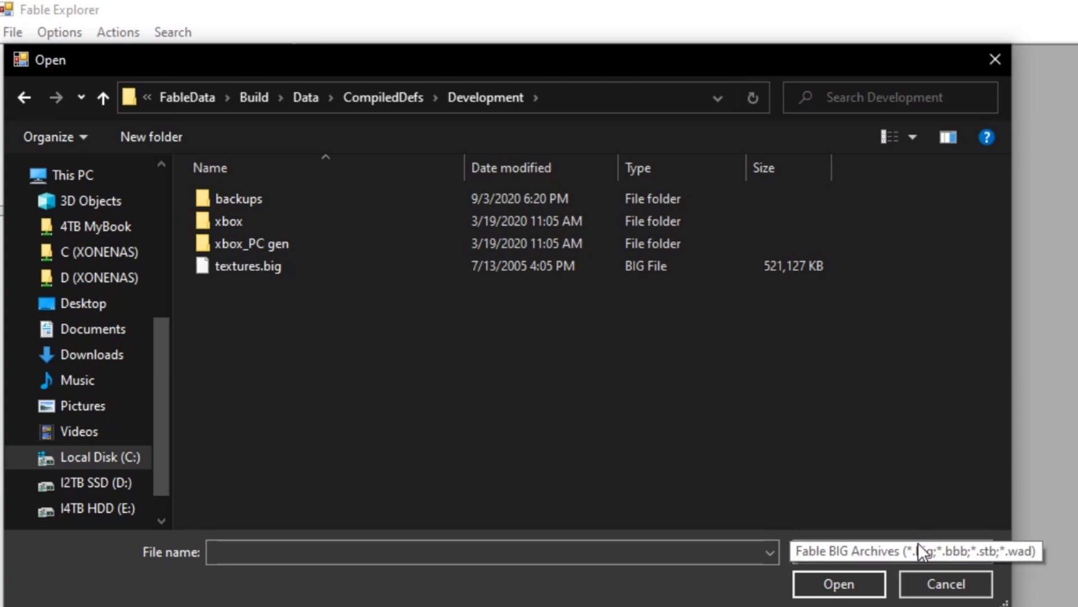
Filter the Development folder for Fable Bin Archives (*.bin), load game.bin, and start opening another archive
left_click(871, 547)
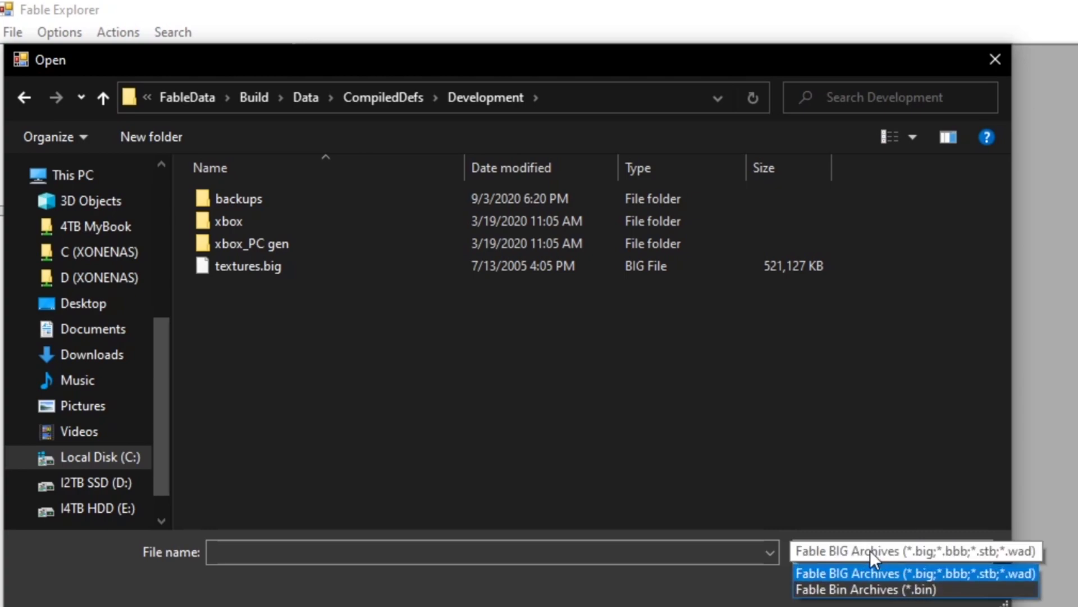
left_click(879, 587)
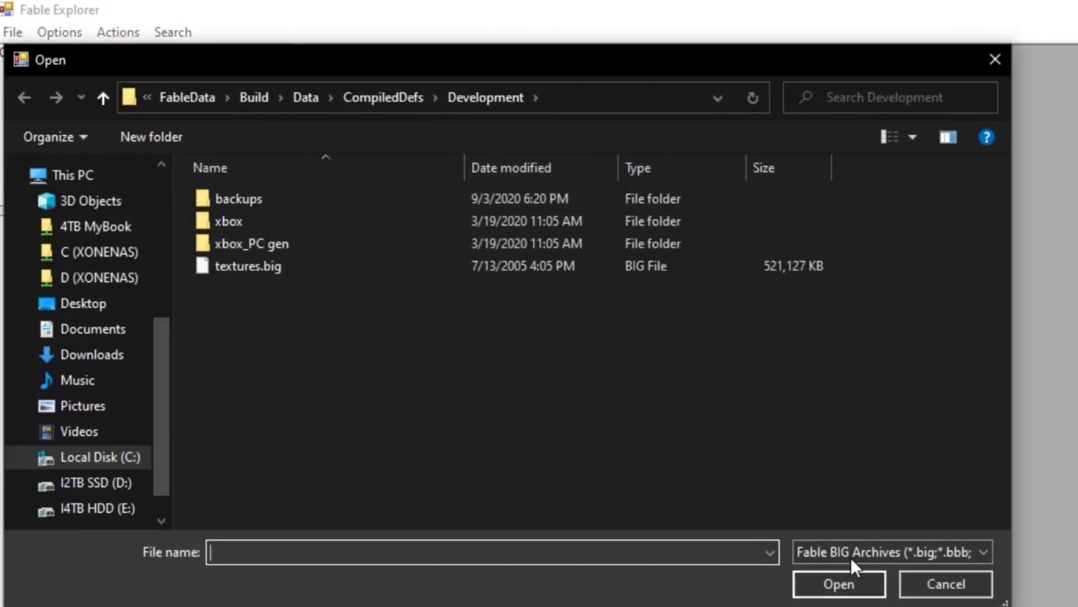
left_click(915, 554)
left_click(881, 587)
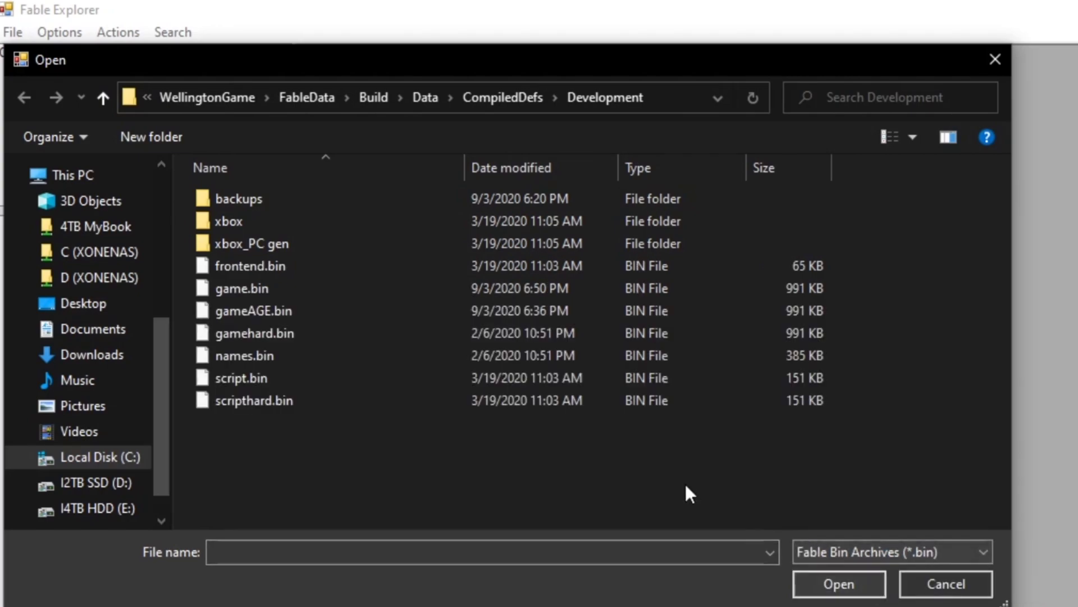
double_click(264, 288)
left_click(14, 33)
left_click(27, 55)
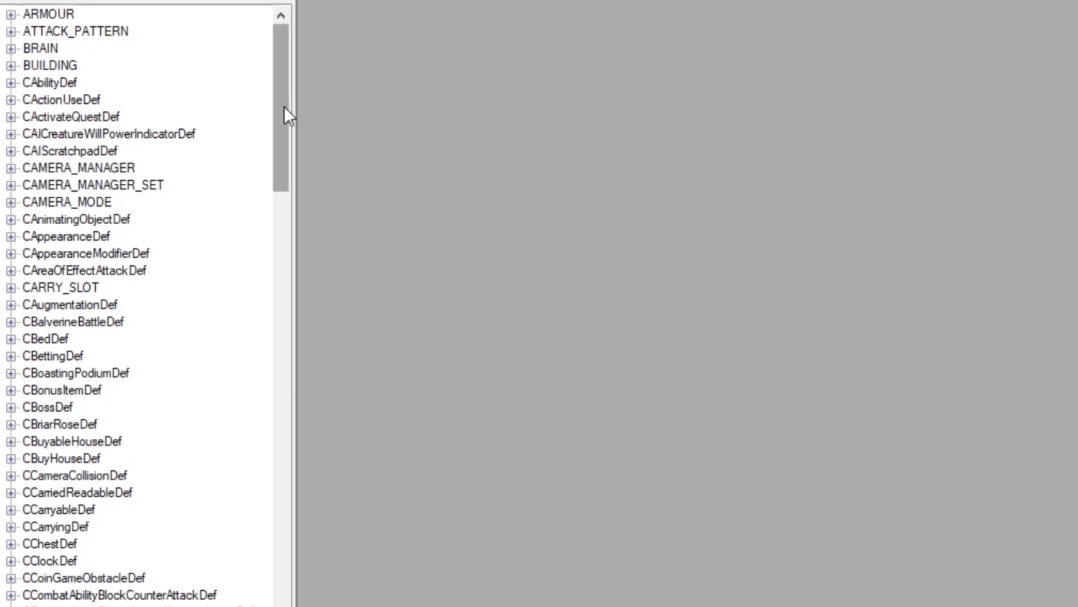
Expand the CREATURE category in the definition tree, open the CREATURE_HERO entry and enlarge its window
left_click_drag(282, 109, 244, 393)
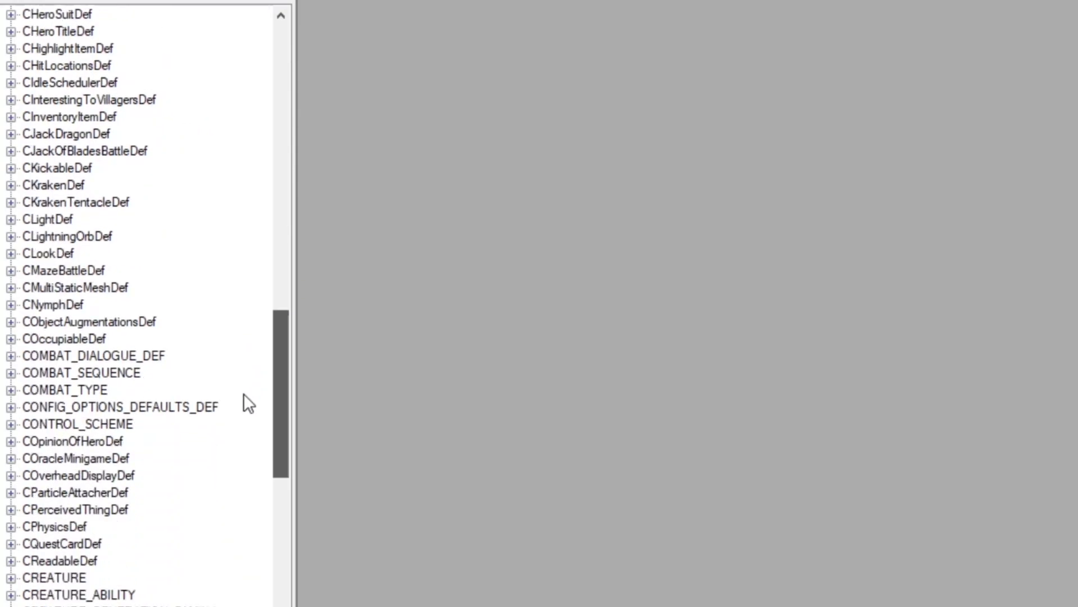
left_click(10, 578)
left_click_drag(277, 191, 249, 362)
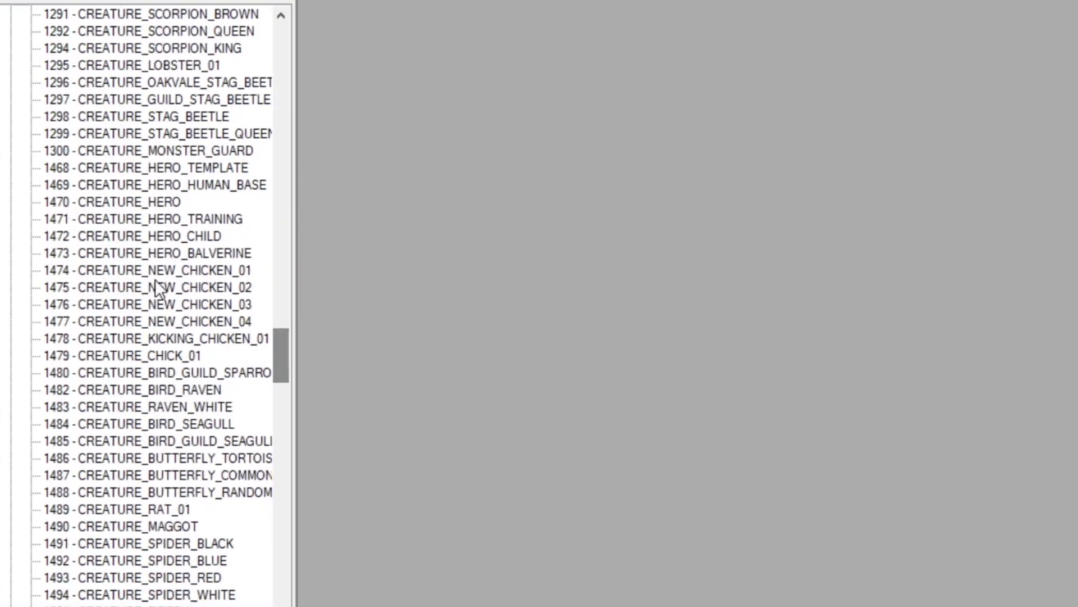
left_click(106, 202)
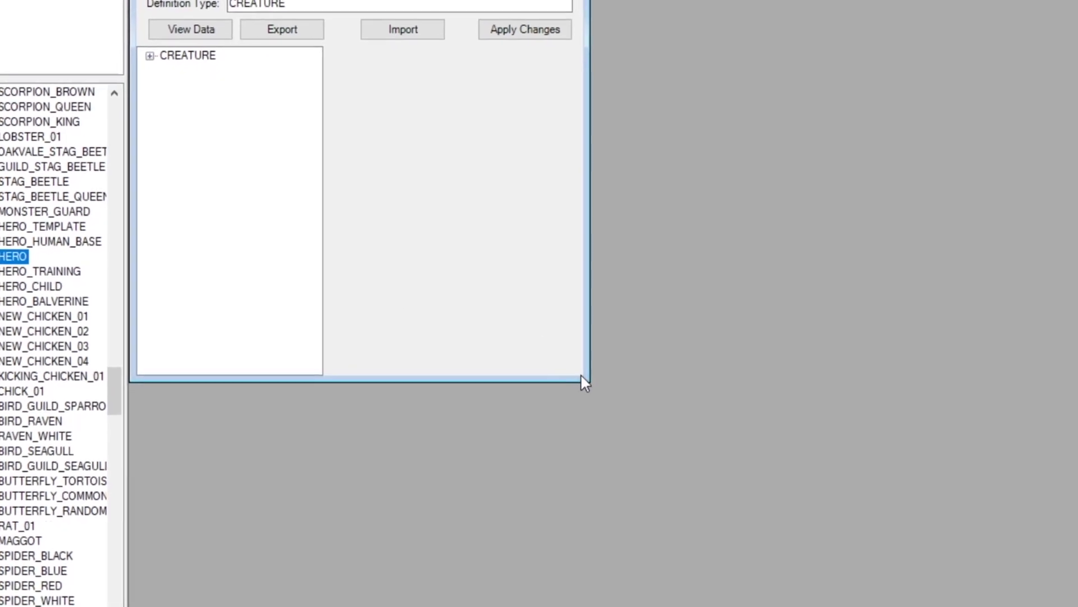
left_click_drag(643, 373, 898, 604)
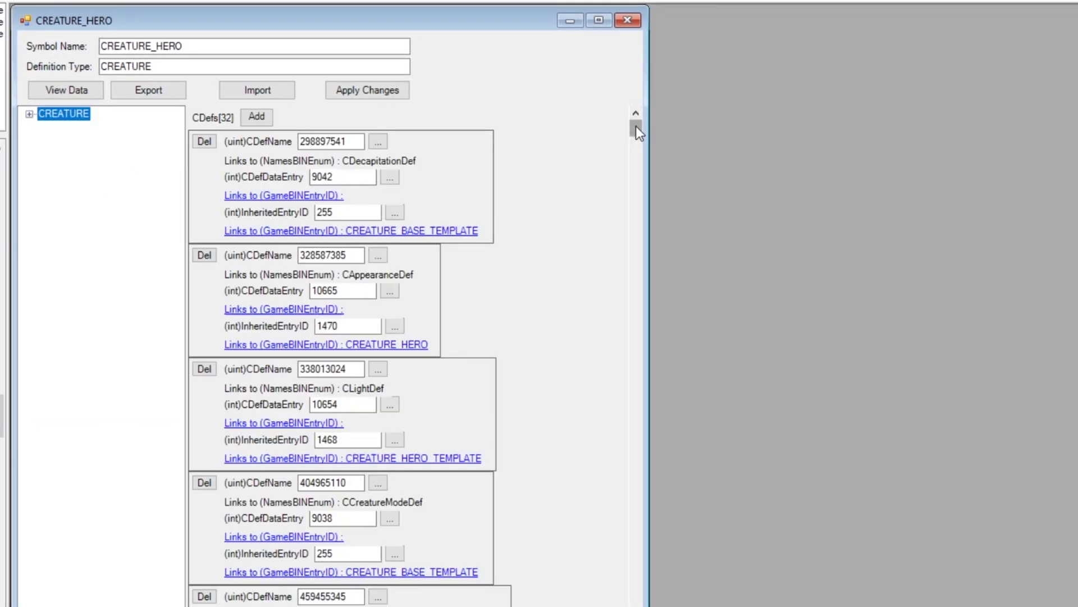
Open the linked data entry of CHeroMorphDef in CREATURE_HERO and enlarge its window
left_click_drag(636, 126, 634, 139)
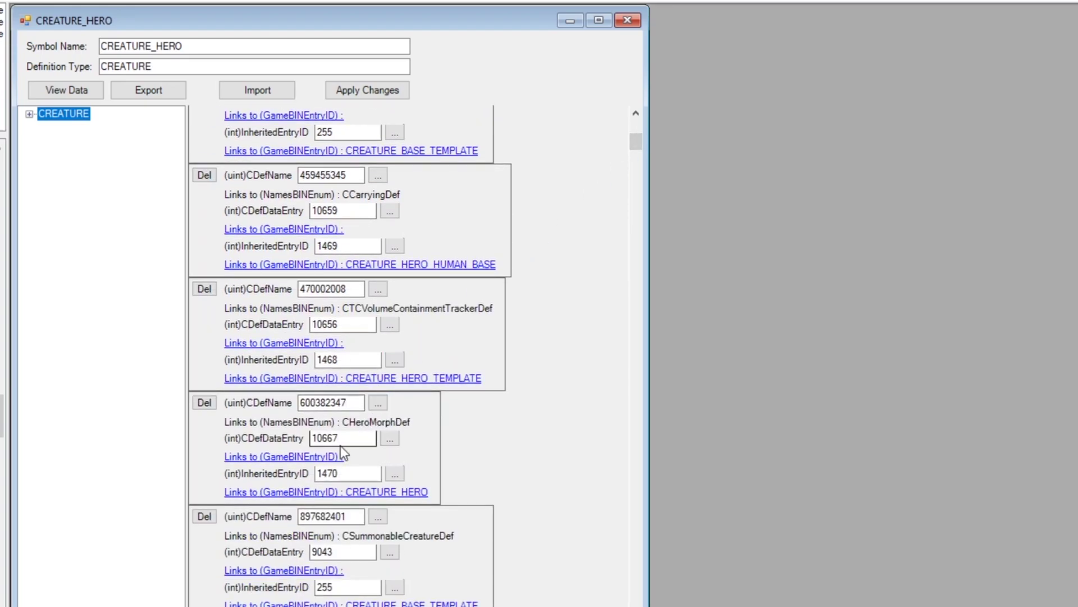
left_click(256, 461)
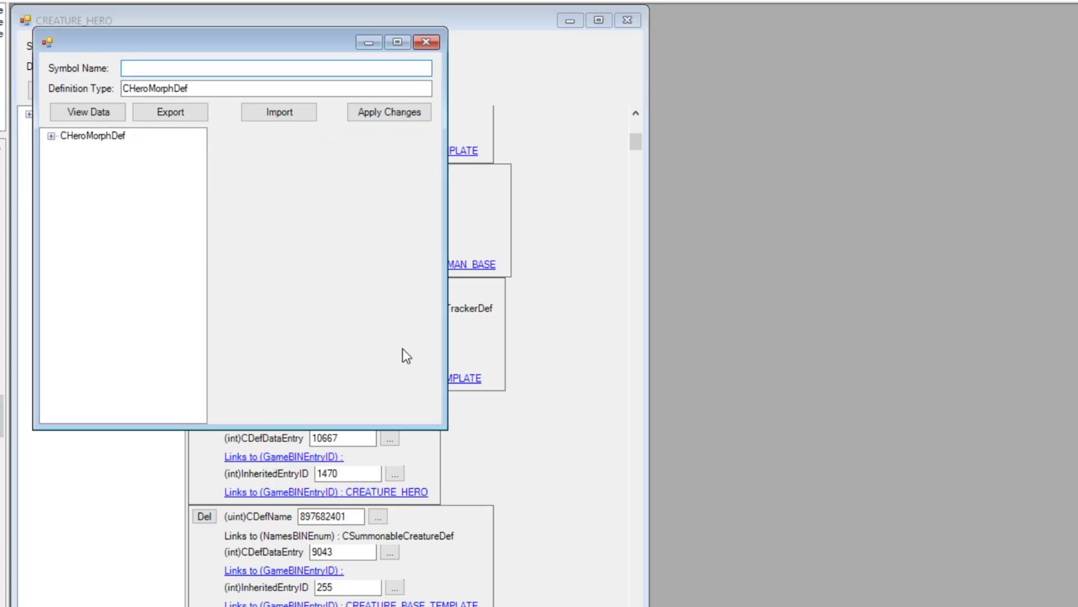
left_click_drag(444, 425, 777, 605)
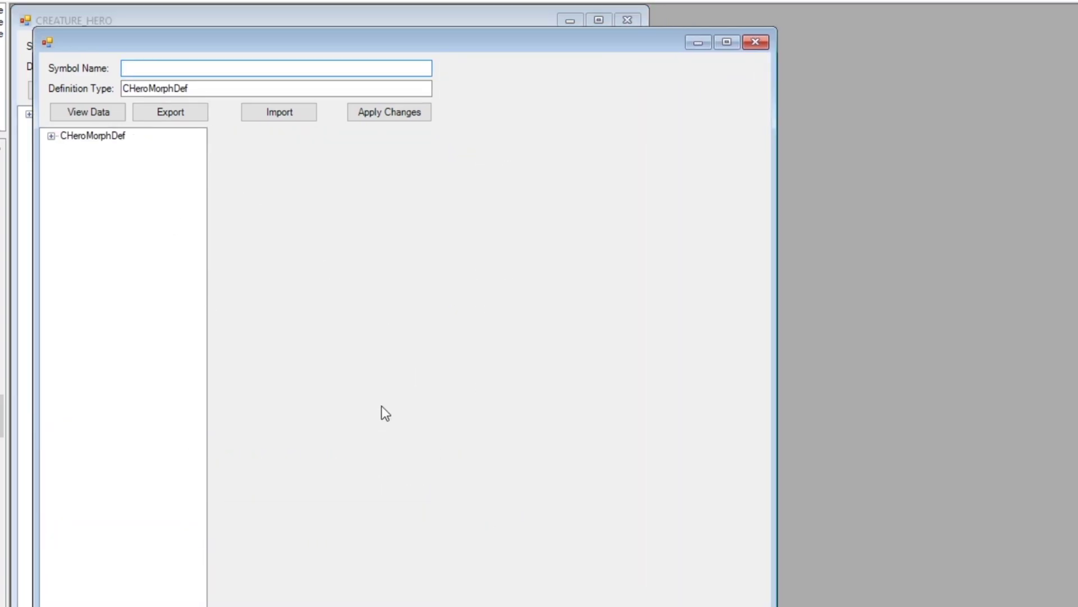
Expand the CHeroMorphDef tree, open its TextureMorphs entry and locate the TextureMorphs.Add count
left_click(51, 135)
left_click(125, 150)
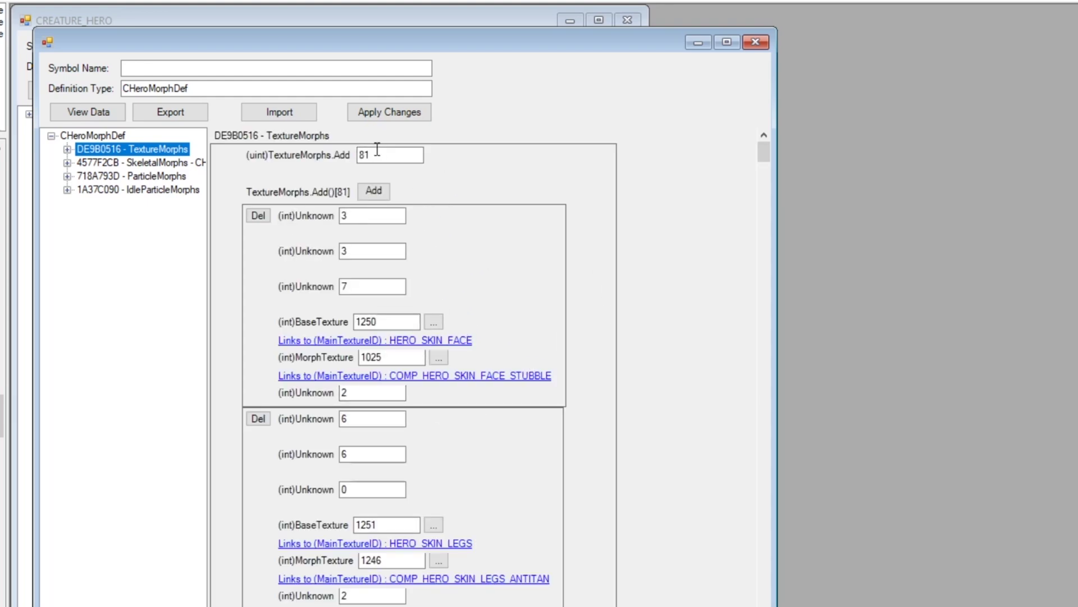
left_click(418, 155)
left_click_drag(420, 155, 348, 156)
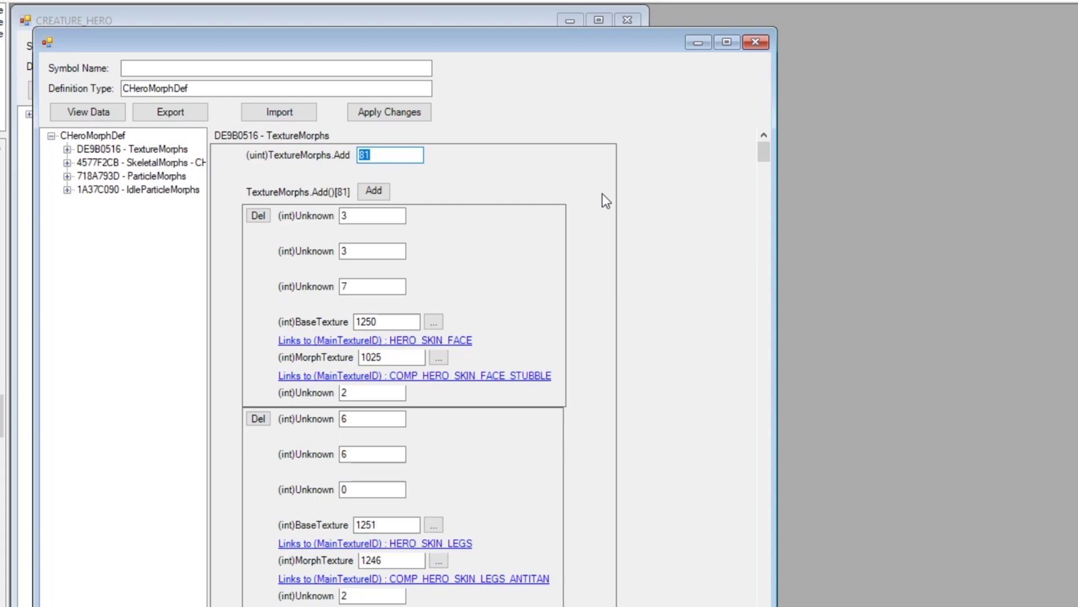
left_click(400, 162)
Delete seven COMP_HERO_WILL entries from TextureMorphs, starting with COMP_HERO_WILL_FACE, and apply the changes to CHeroMorphDef
scroll(460, 489, "down", 15)
scroll(461, 517, "down", 20)
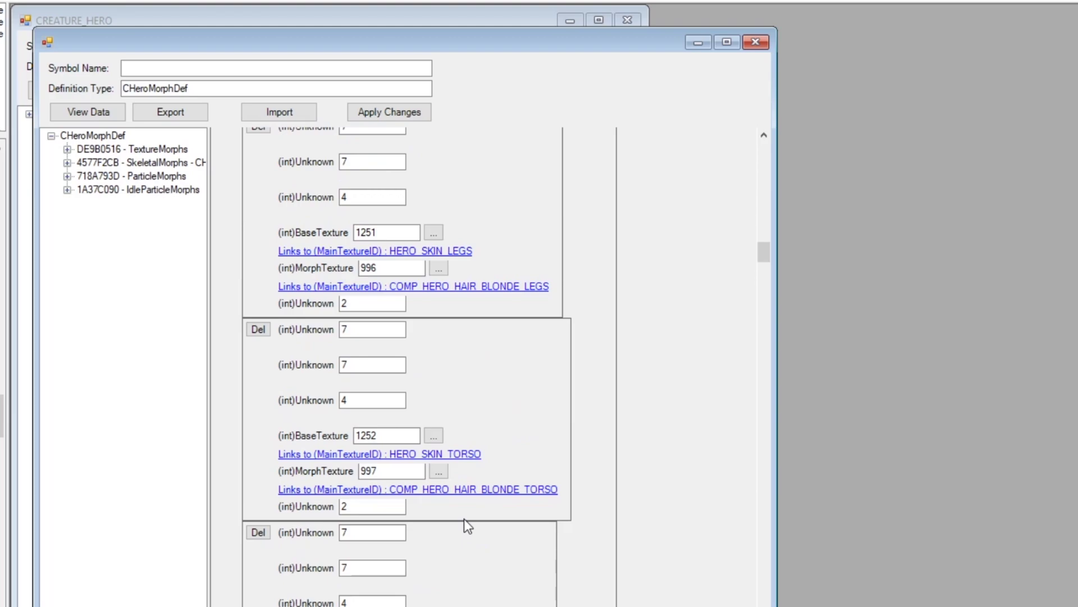
scroll(479, 523, "down", 20)
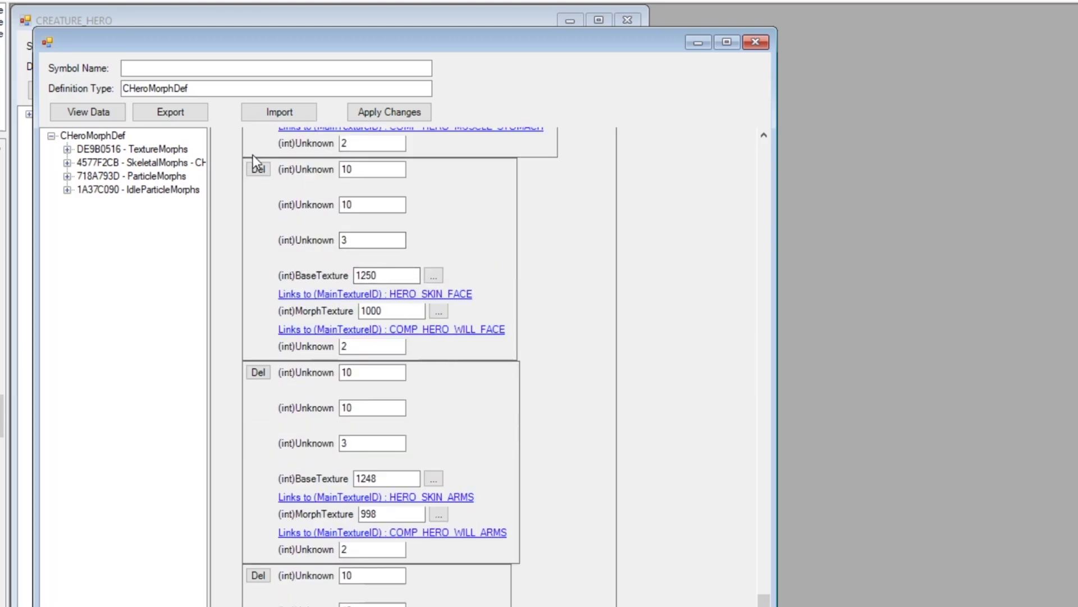
left_click(257, 170)
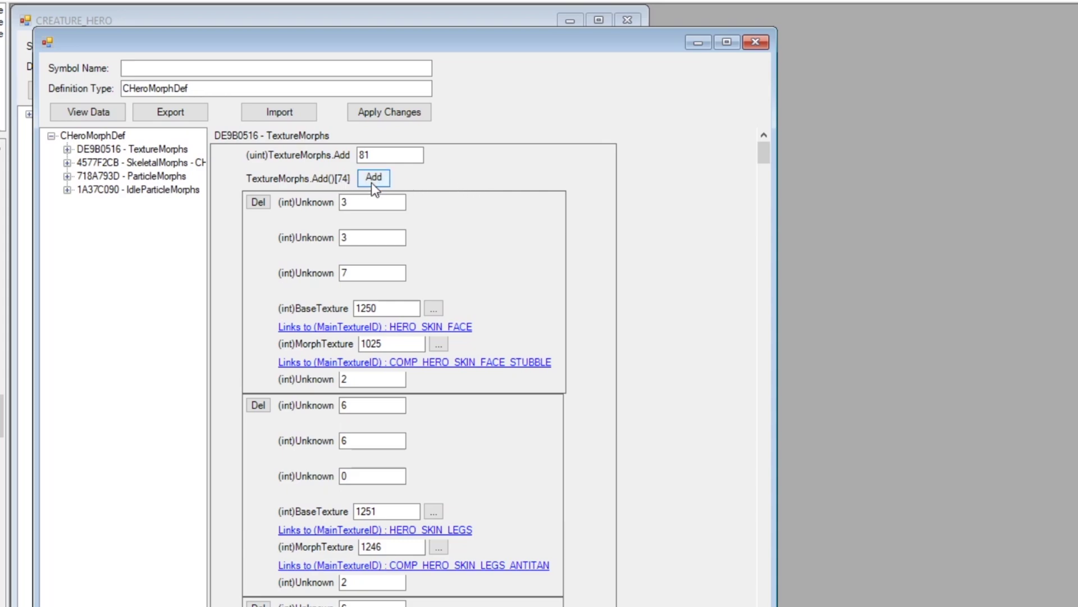
left_click_drag(419, 157, 358, 146)
left_click(389, 116)
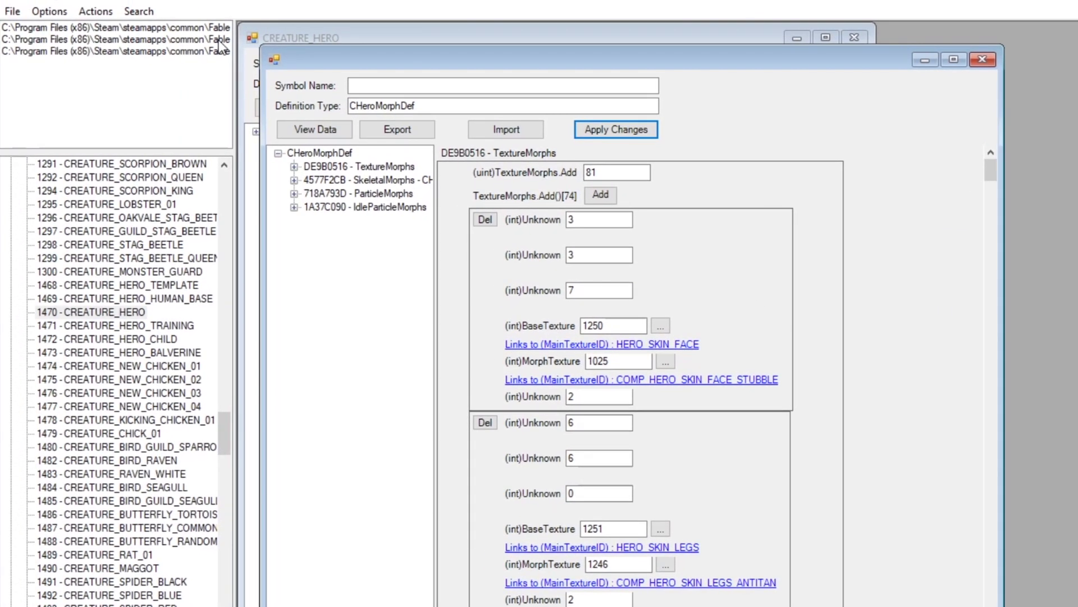
left_click(219, 39)
right_click(217, 39)
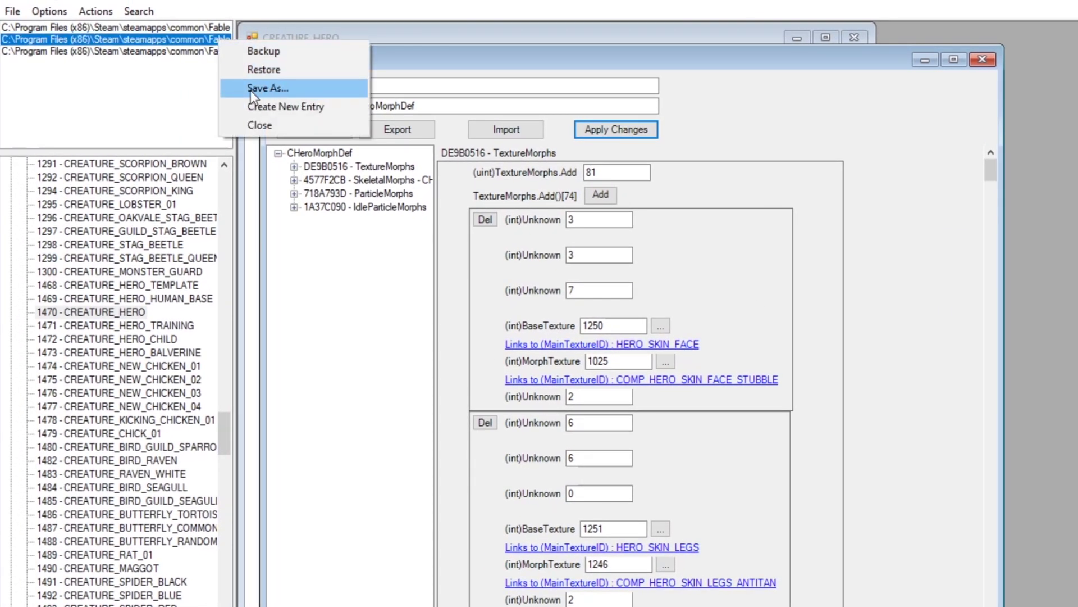
left_click(211, 83)
left_click(254, 115)
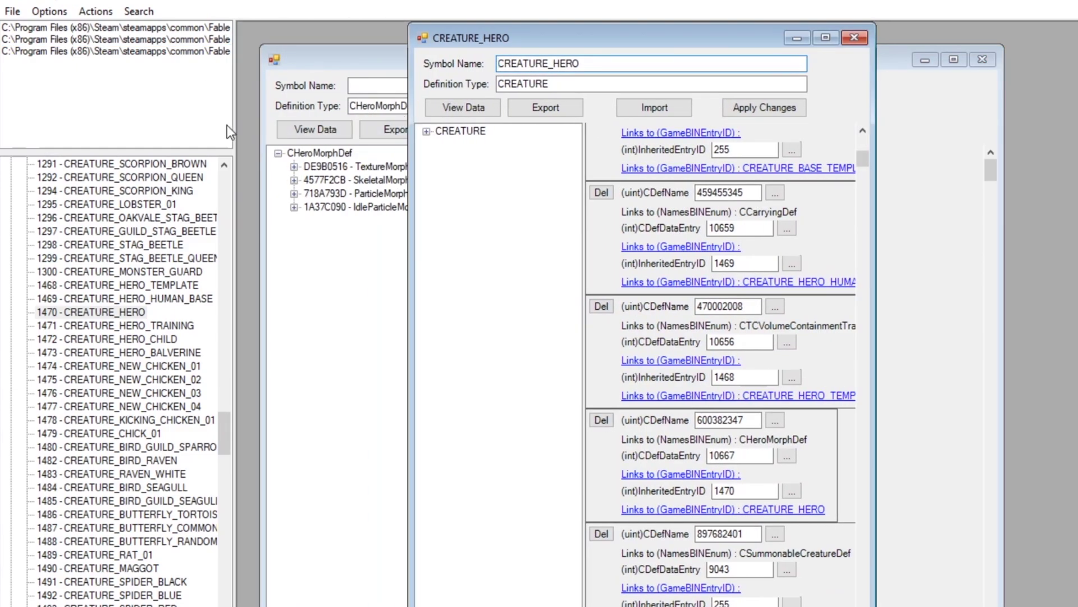
Widen the archive list to show the full file paths and save the game.bin archive as gameAGEWILL.bin in the Development folder
left_click_drag(231, 125, 564, 138)
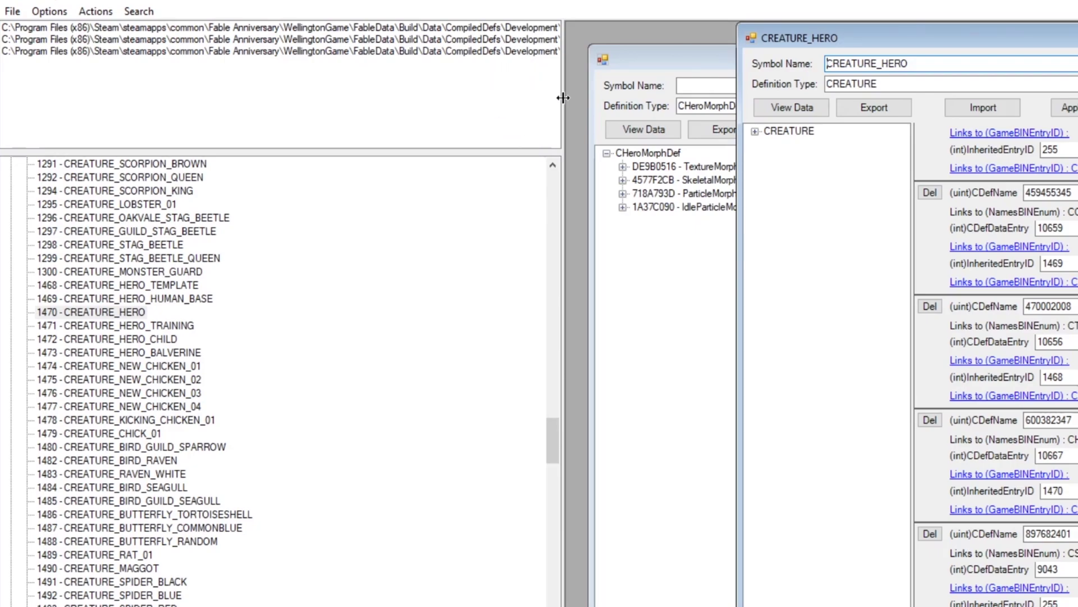
left_click_drag(562, 98, 714, 89)
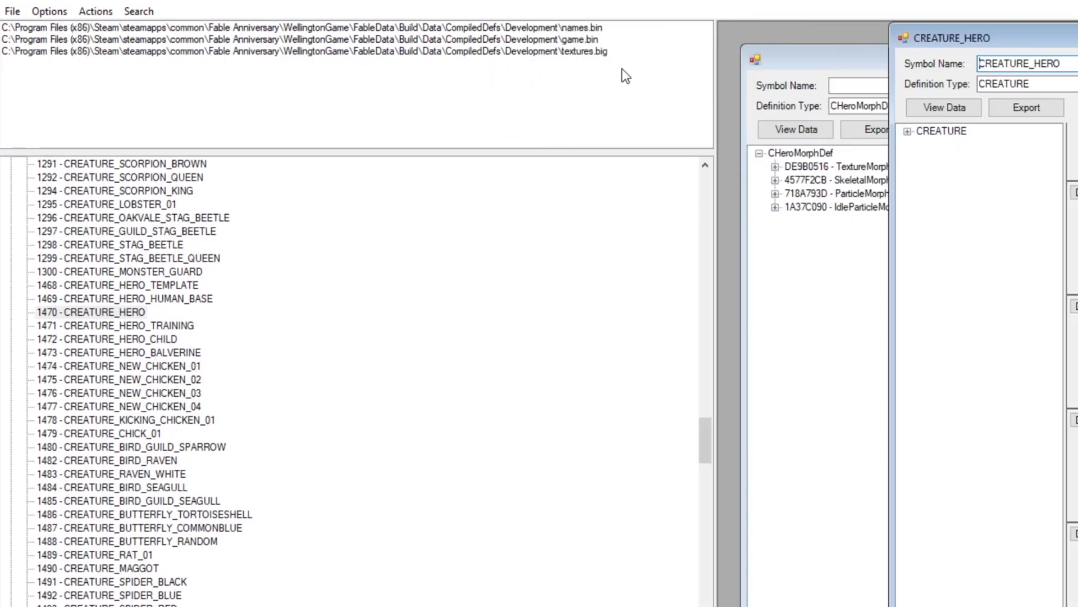
left_click(539, 39)
right_click(575, 38)
left_click(650, 83)
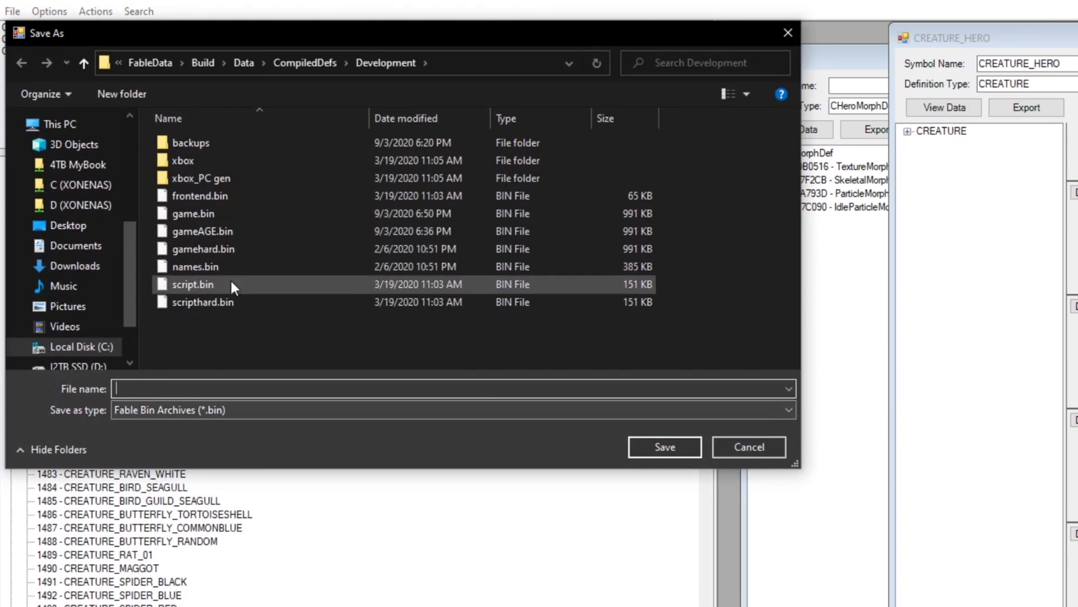
left_click(203, 228)
left_click(247, 388)
left_click(247, 388)
type("WILL.bin")
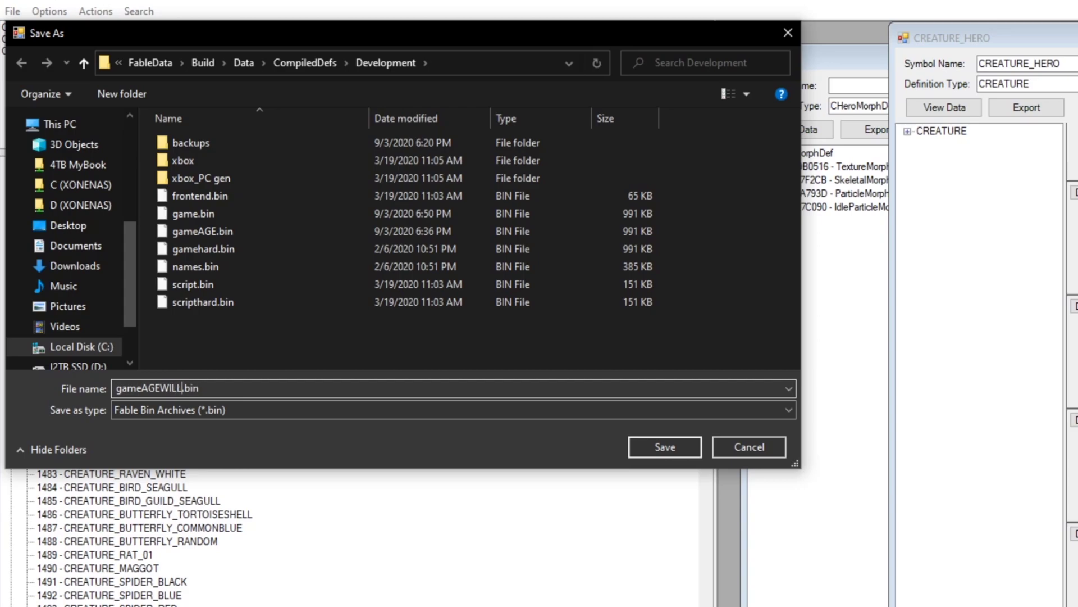
left_click(658, 446)
Save the modified game.bin archive again, overwriting the existing game.bin in the Development folder
left_click(402, 38)
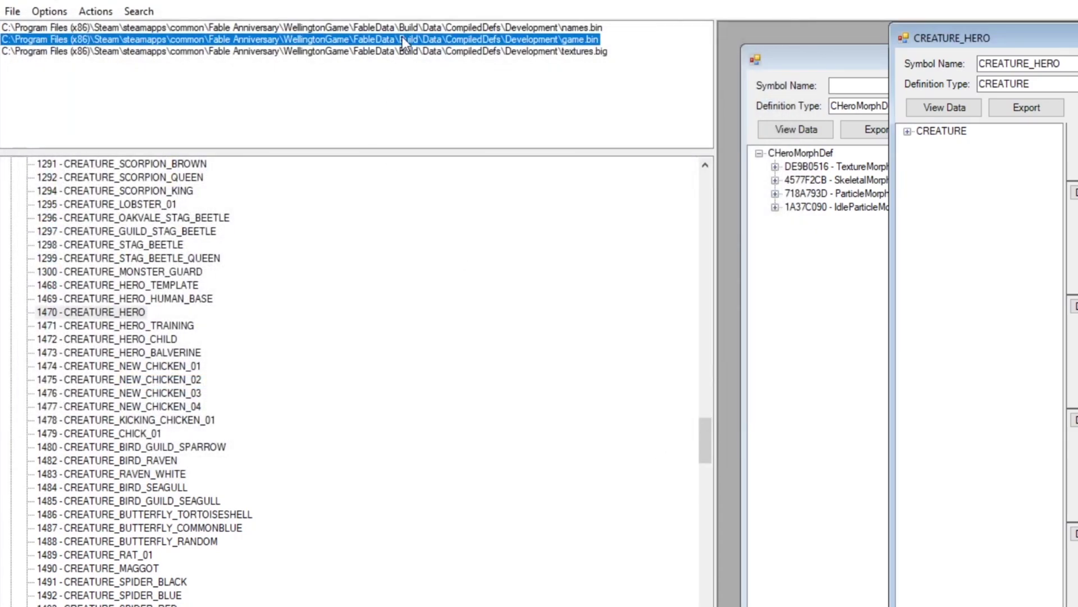
right_click(489, 40)
left_click(545, 91)
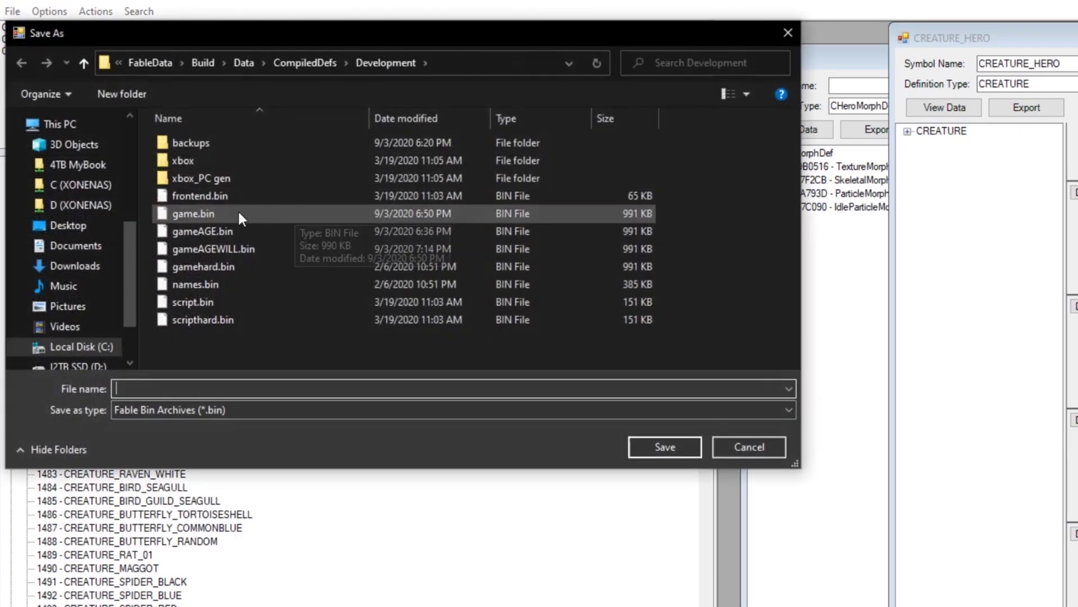
left_click(234, 213)
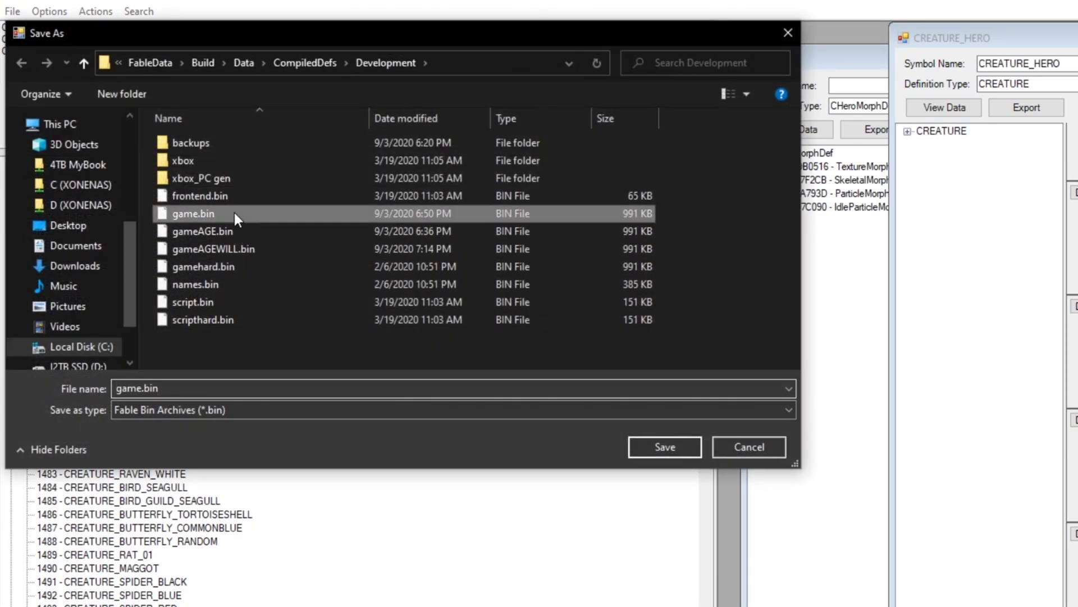
left_click(687, 446)
left_click(874, 439)
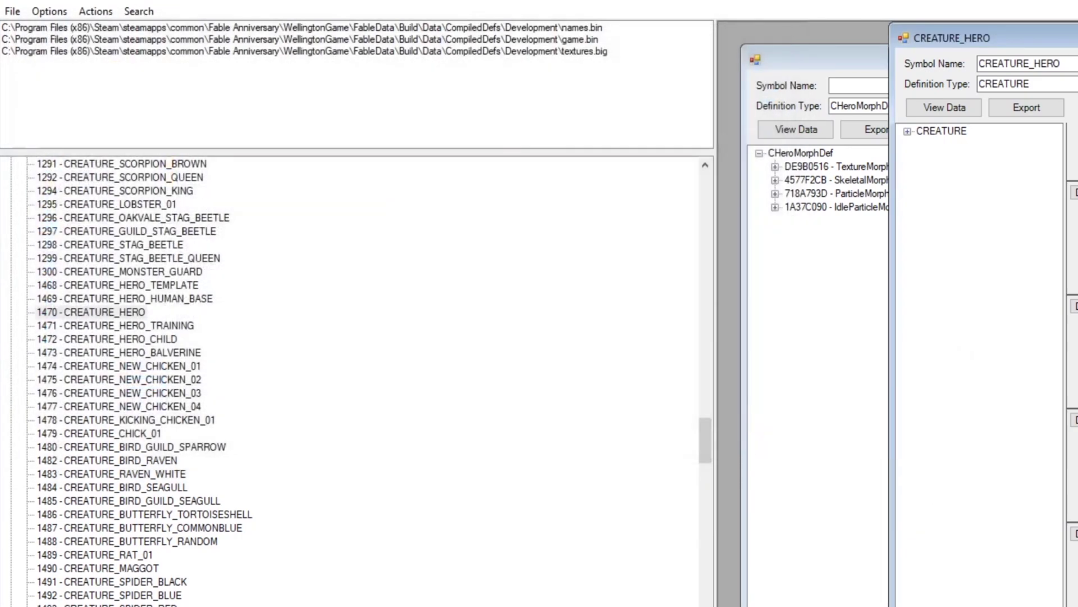